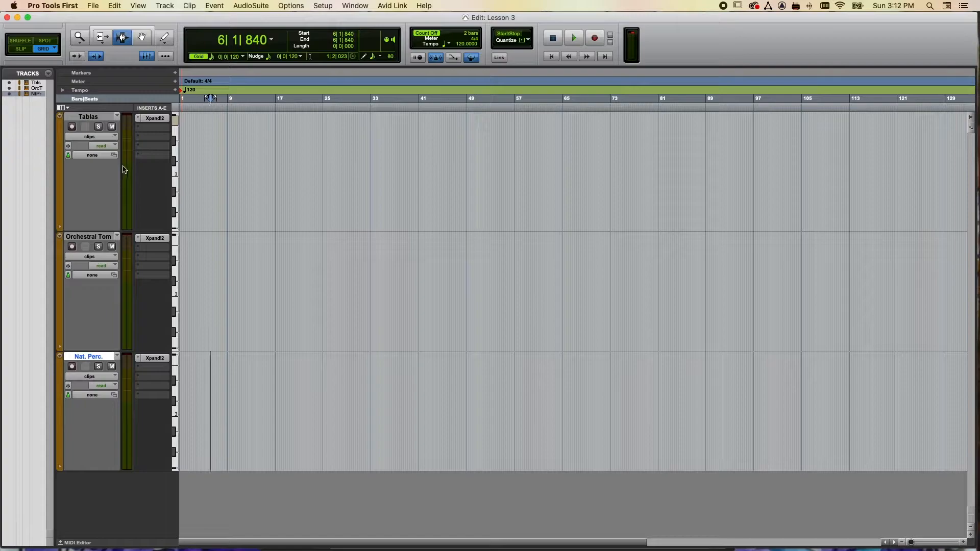
- Inspect the Xpand!2 instrument on the Tablas track and record-enable the track
{"action": "left_click", "coordinate": [154, 118]}
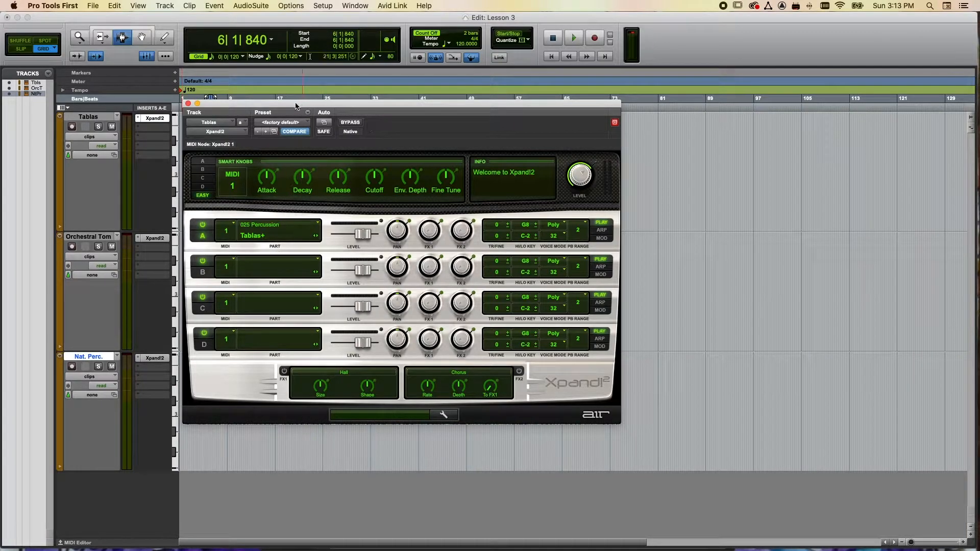
{"action": "left_click_drag", "start_coordinate": [296, 106], "coordinate": [330, 104]}
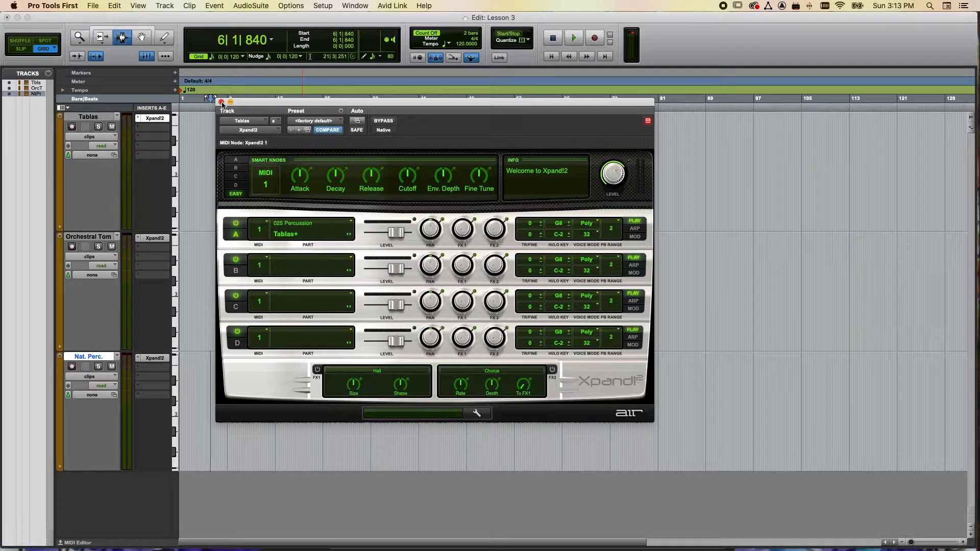
{"action": "left_click", "coordinate": [72, 126]}
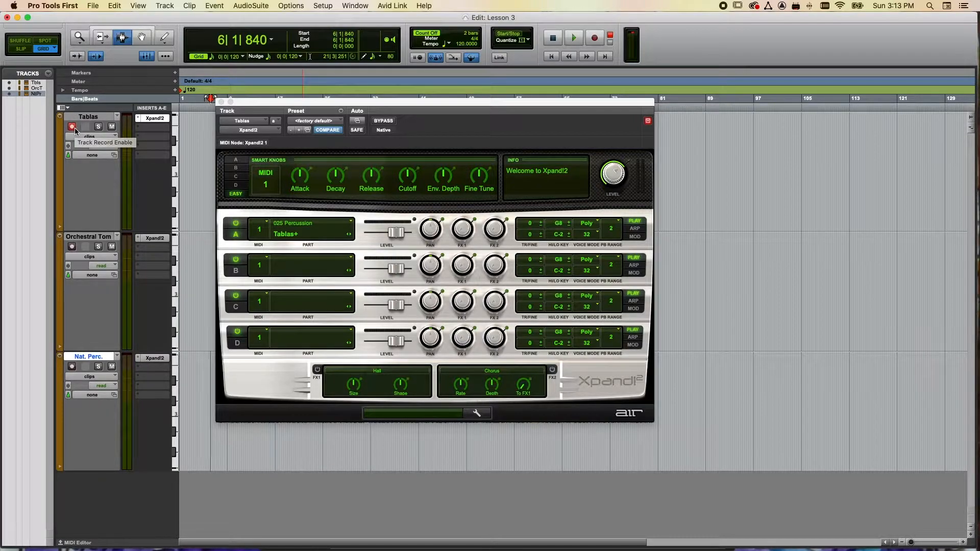
{"action": "left_click", "coordinate": [221, 102]}
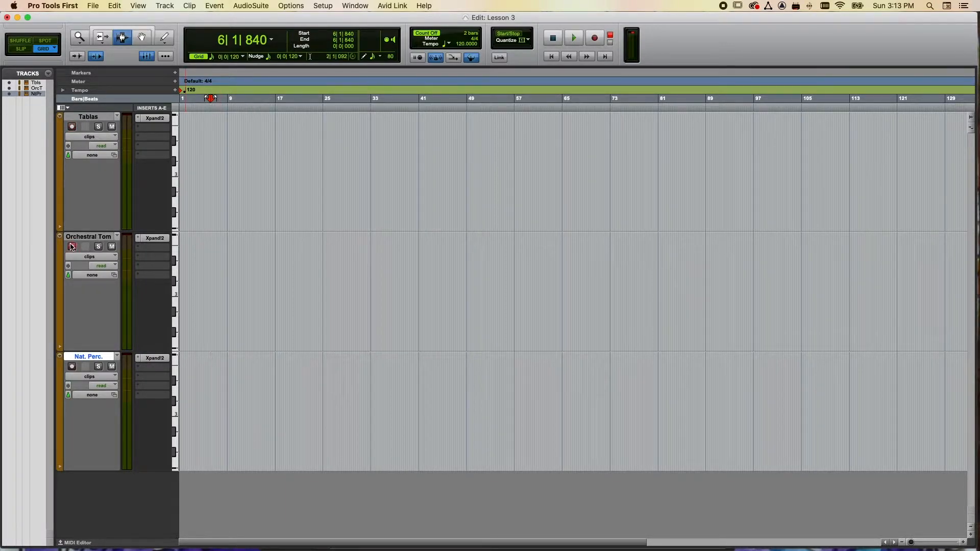
- Inspect the Xpand!2 instruments on the Orchestral Tom and Nat. Perc. tracks, including the patch list of the 025 Percussion category
{"action": "left_click", "coordinate": [153, 239]}
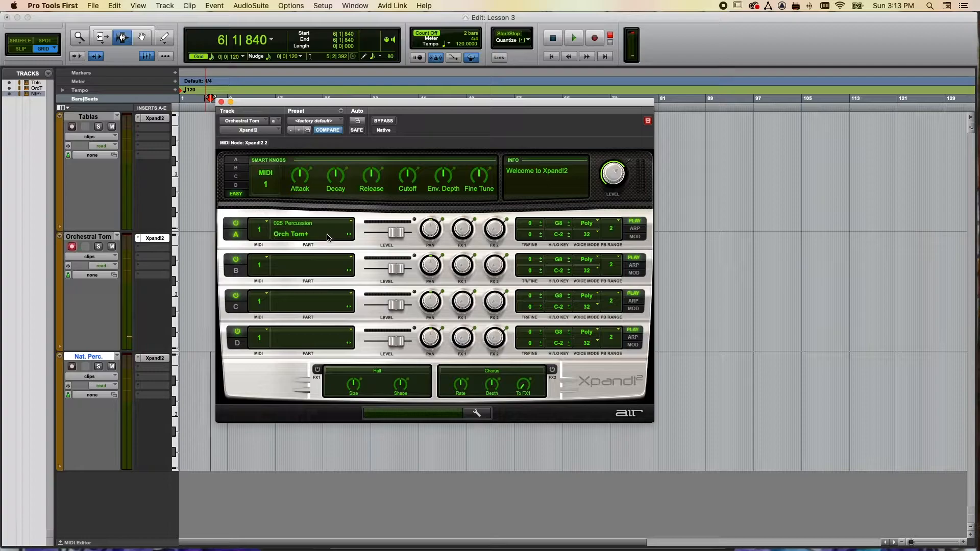
{"action": "left_click", "coordinate": [221, 102]}
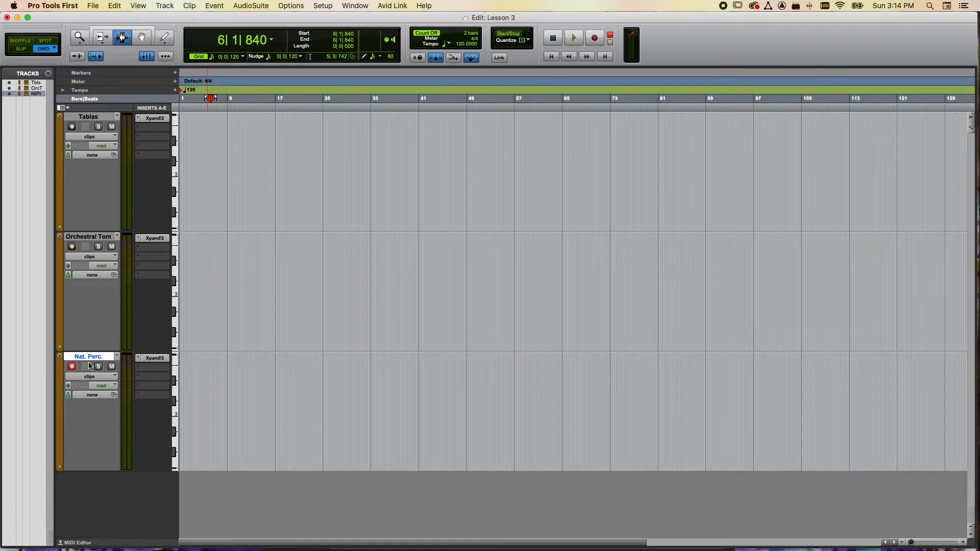
{"action": "left_click", "coordinate": [155, 357]}
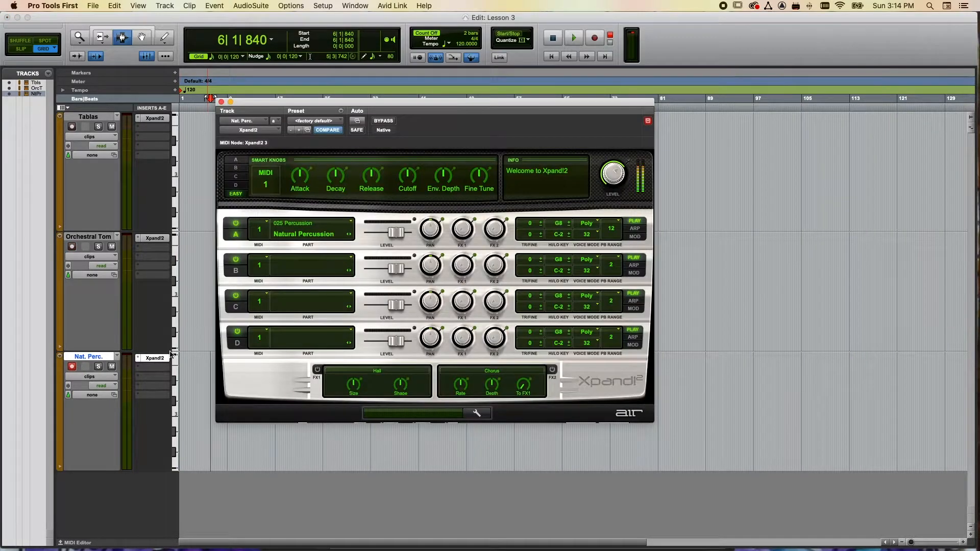
{"action": "left_click", "coordinate": [303, 235]}
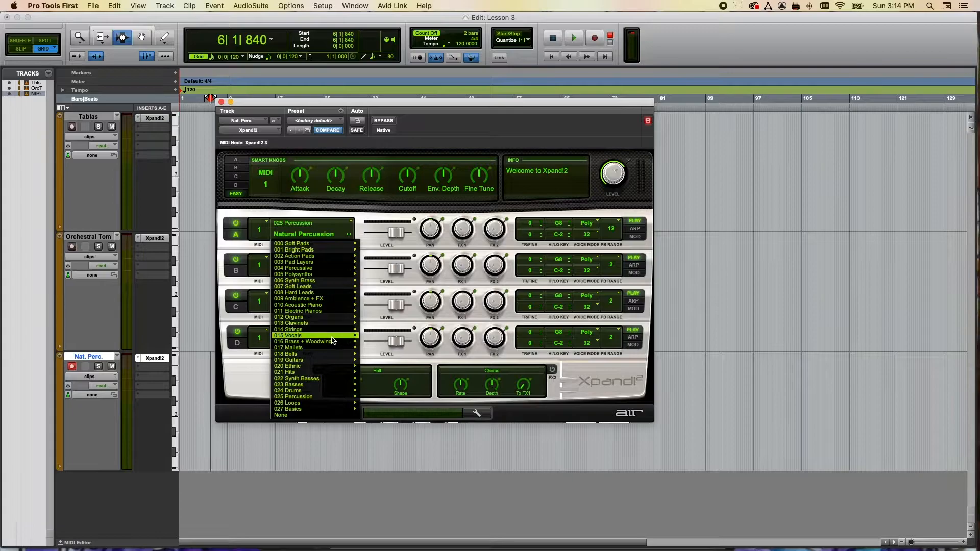
{"action": "mouse_move", "coordinate": [326, 397]}
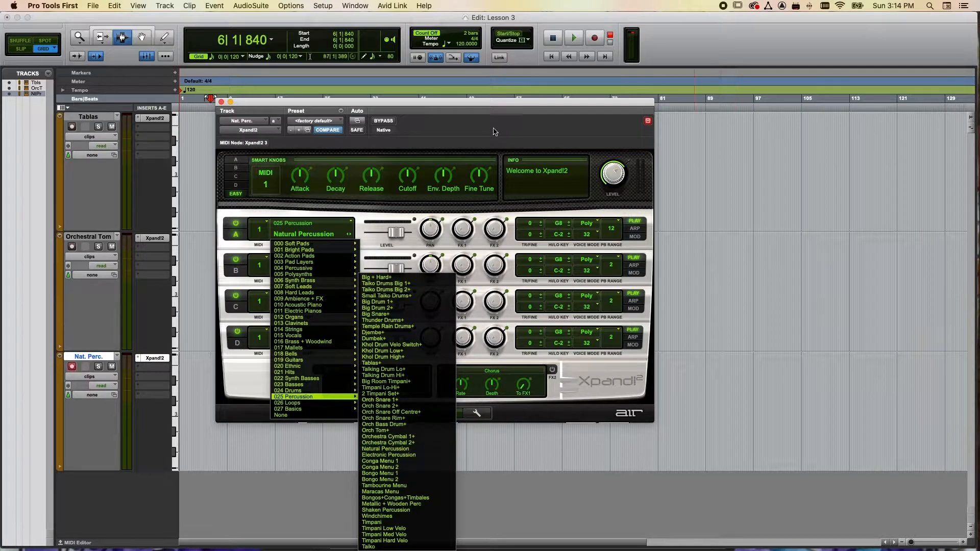
{"action": "left_click", "coordinate": [223, 102]}
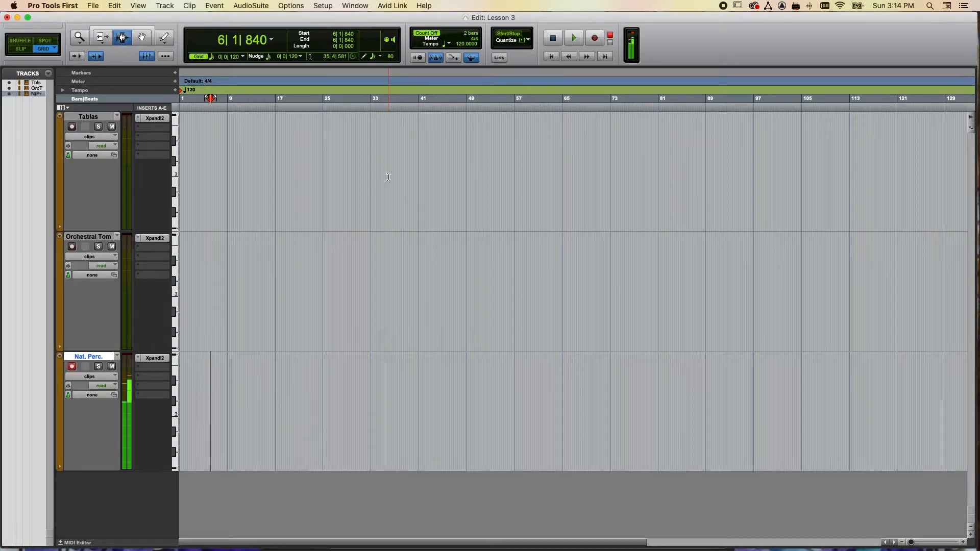
- Show the MIDI Editor below the tracks and enlarge it to display more of the keyboard range
{"action": "left_click", "coordinate": [175, 7]}
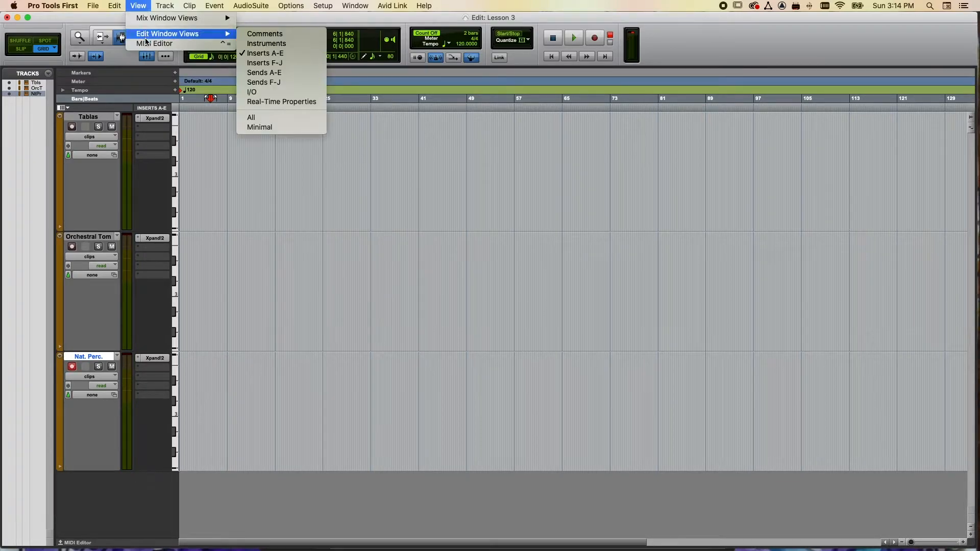
{"action": "left_click", "coordinate": [164, 46]}
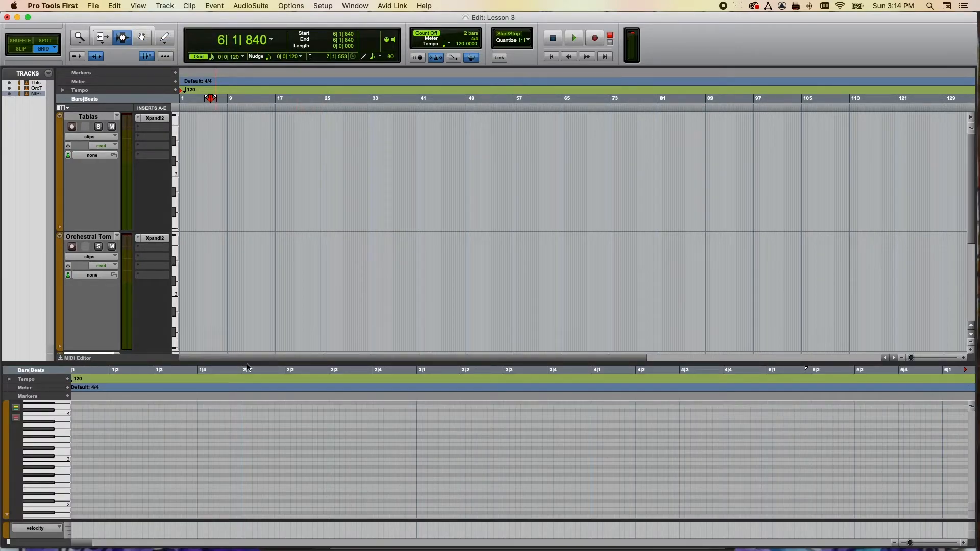
{"action": "left_click_drag", "start_coordinate": [243, 361], "coordinate": [249, 242]}
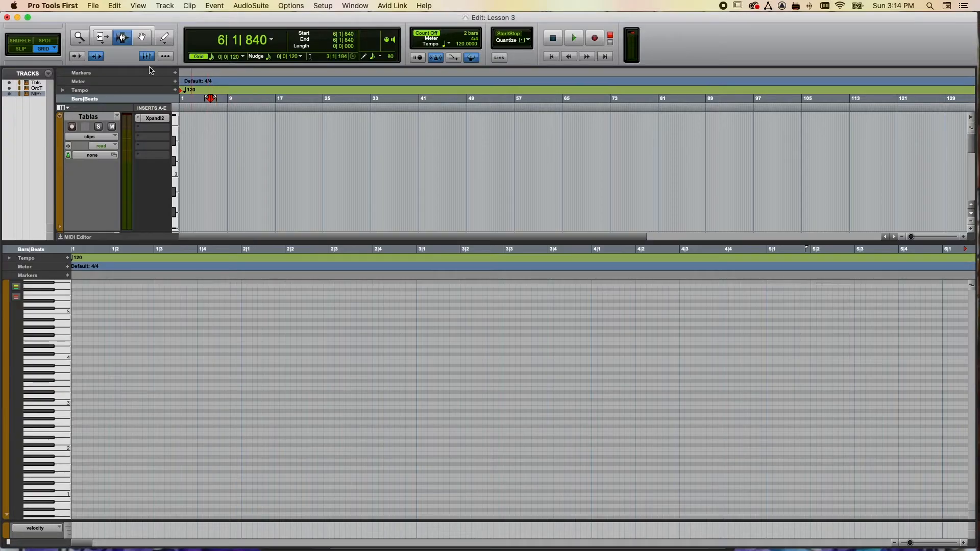
- Draw a short note at 1|1|600 with the Pencil tool, move it up to Eb5, and audition a key on the piano keyboard
{"action": "left_click", "coordinate": [165, 37]}
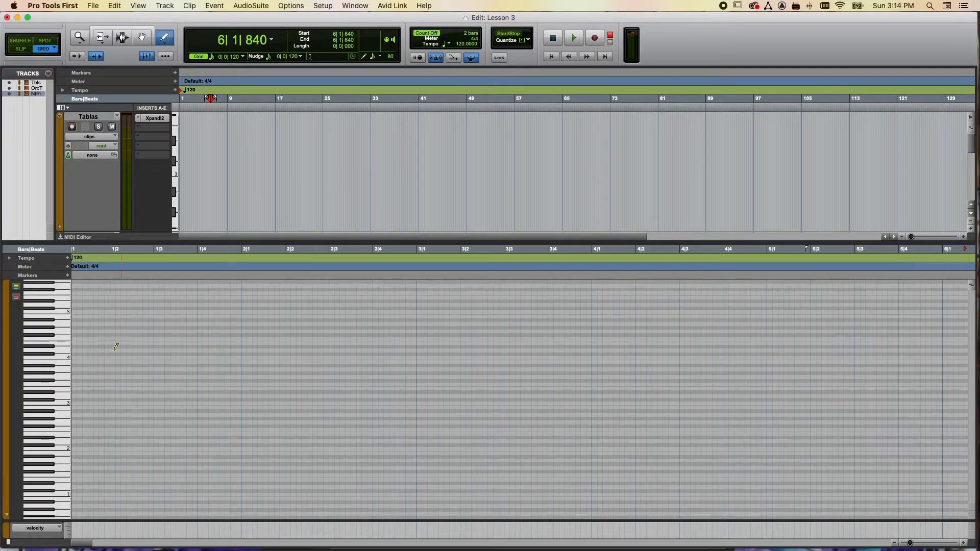
{"action": "left_click", "coordinate": [96, 432]}
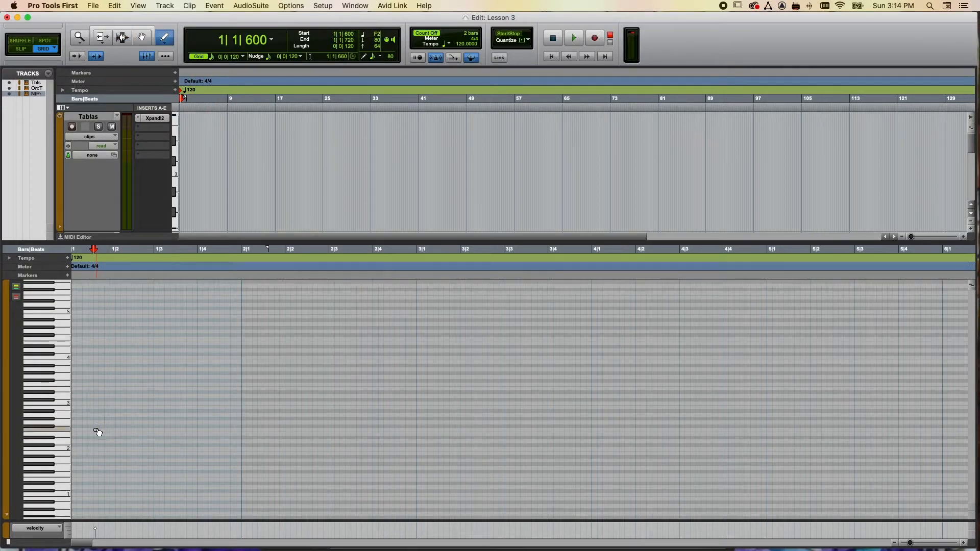
{"action": "left_click_drag", "start_coordinate": [97, 432], "coordinate": [97, 302]}
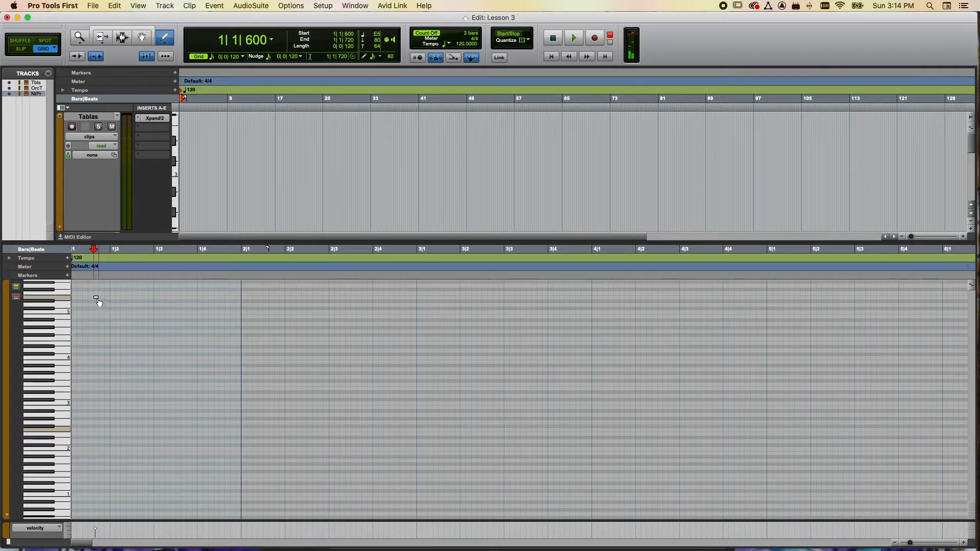
{"action": "left_click", "coordinate": [59, 357]}
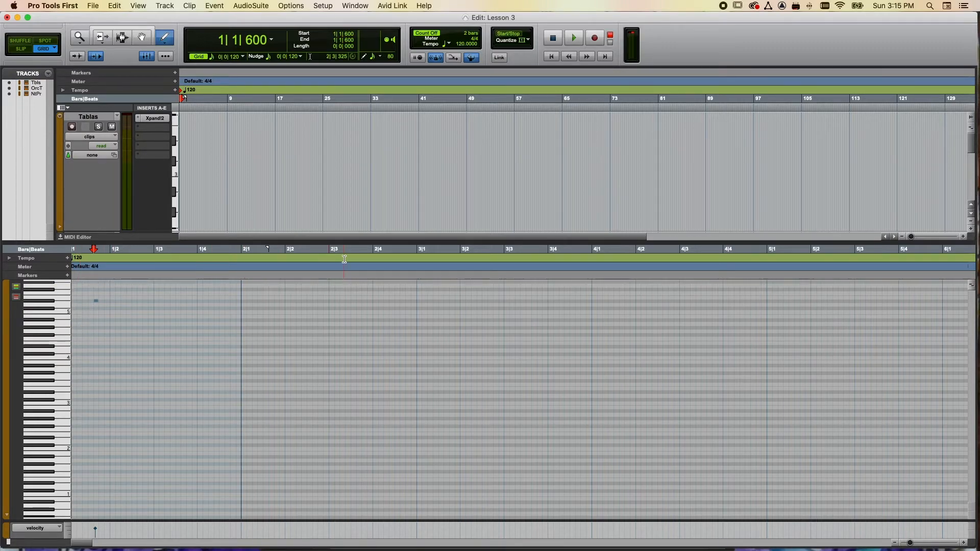
- Shrink the MIDI Editor and load Digital Brass+ from 006 Synth Brass into part A of the Orchestral Tom track's Xpand!2, then record-enable the track
{"action": "left_click_drag", "start_coordinate": [344, 242], "coordinate": [348, 365]}
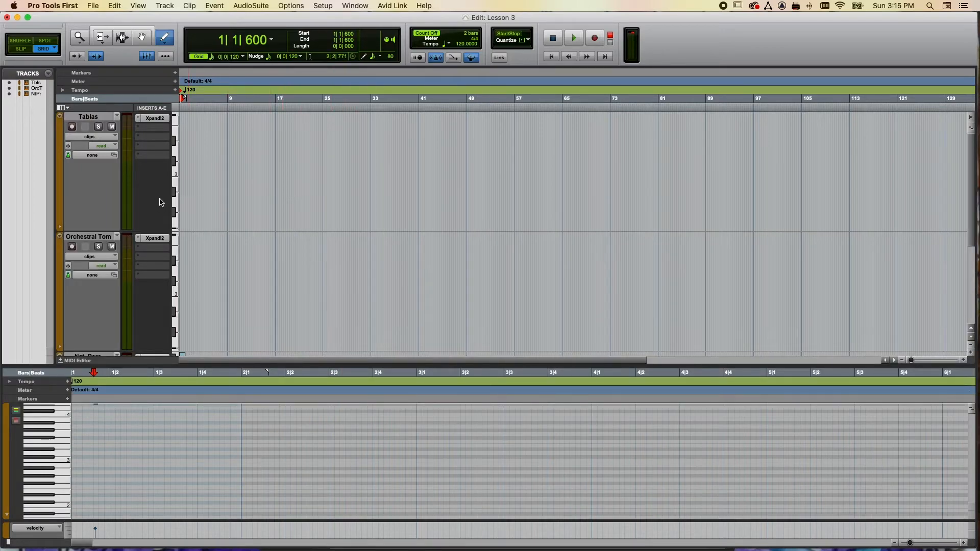
{"action": "left_click", "coordinate": [156, 238]}
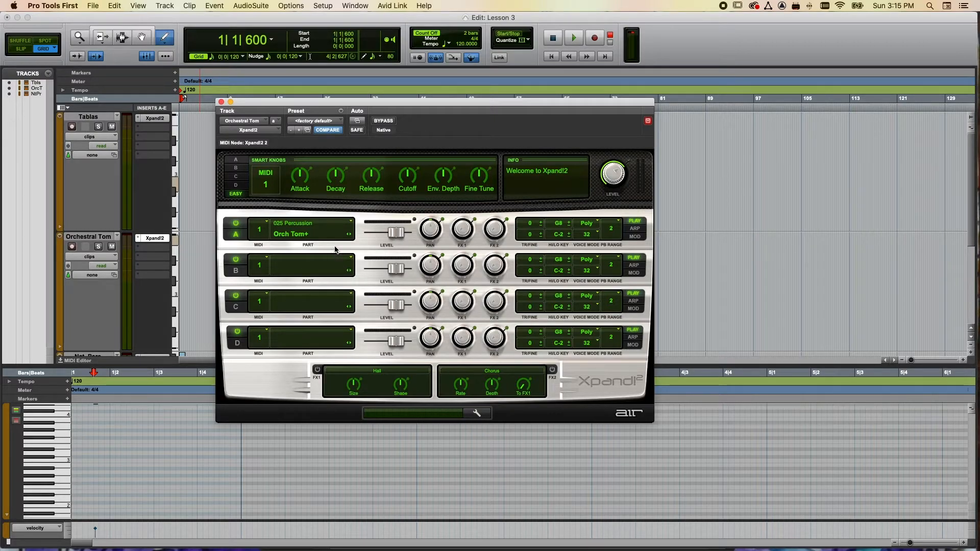
{"action": "left_click", "coordinate": [347, 235]}
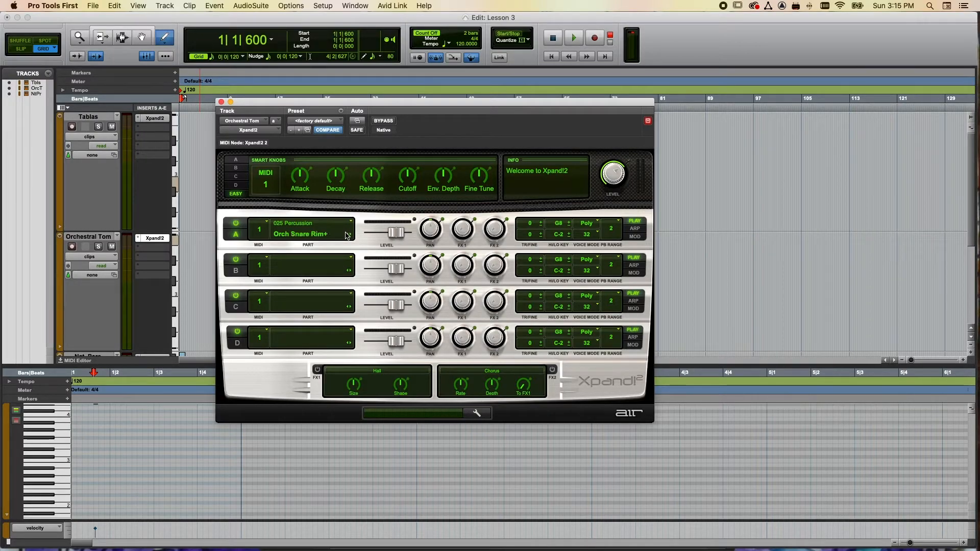
{"action": "left_click", "coordinate": [317, 236]}
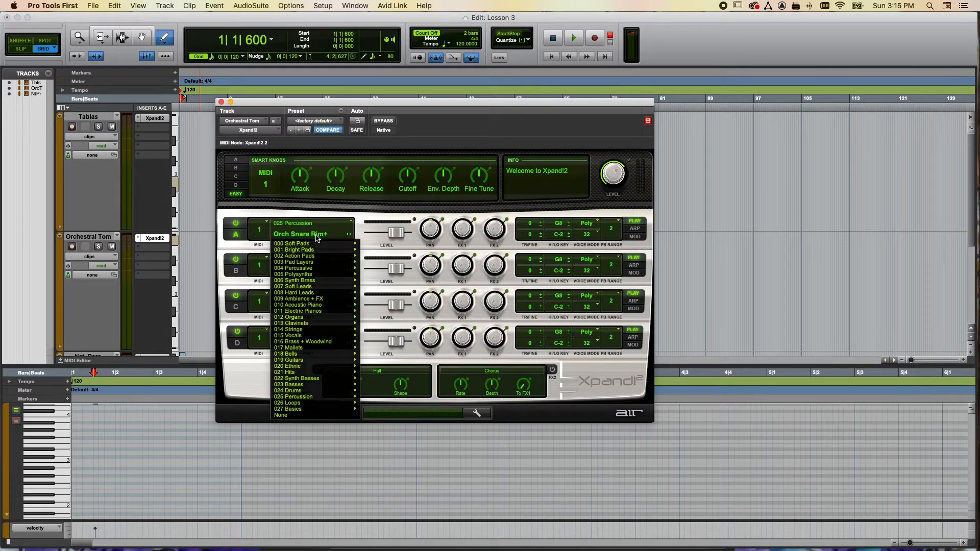
{"action": "mouse_move", "coordinate": [306, 282]}
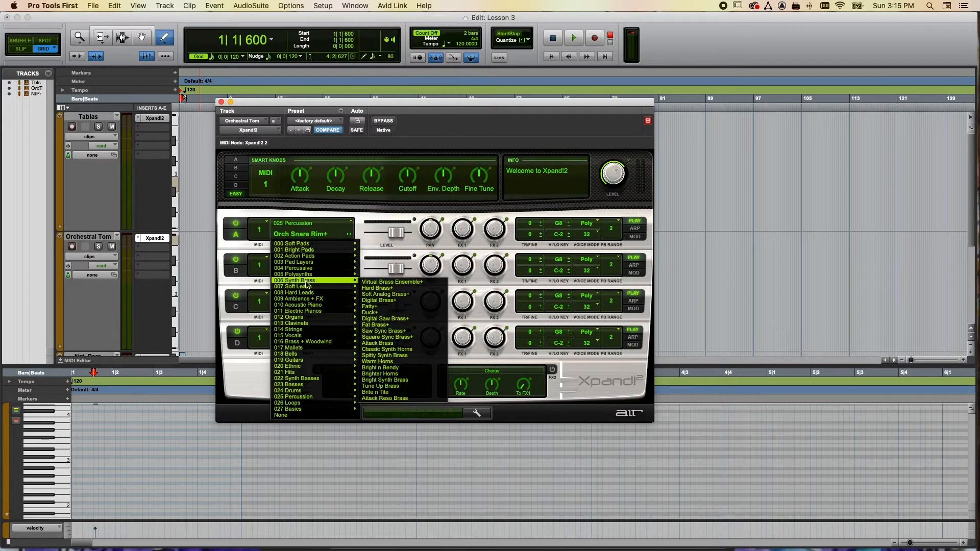
{"action": "left_click", "coordinate": [384, 301]}
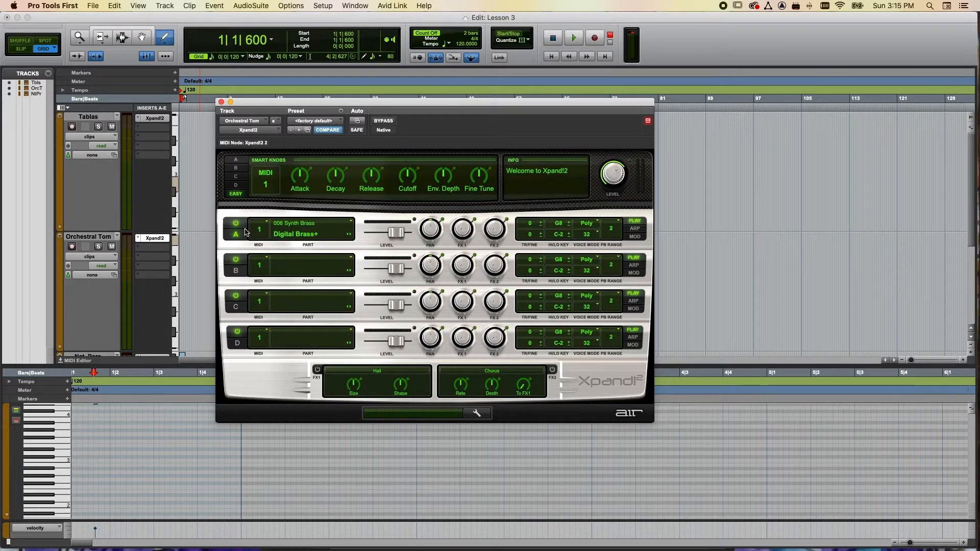
{"action": "key", "text": "super+w"}
{"action": "left_click", "coordinate": [72, 247]}
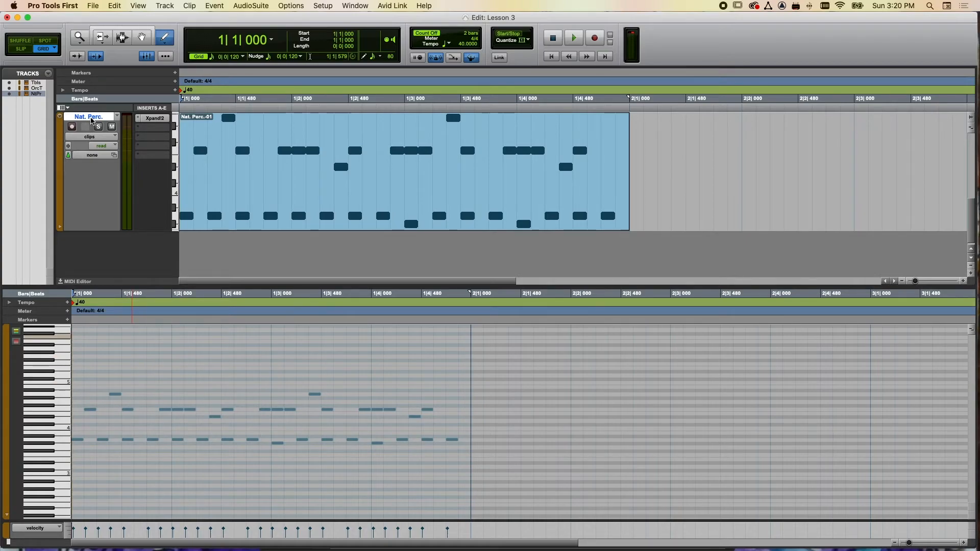
- Audition three of the percussion pitches used in the Nat. Perc. clip on the MIDI Editor's keyboard
{"action": "left_click", "coordinate": [64, 439]}
{"action": "left_click", "coordinate": [63, 443]}
{"action": "left_click", "coordinate": [62, 394]}
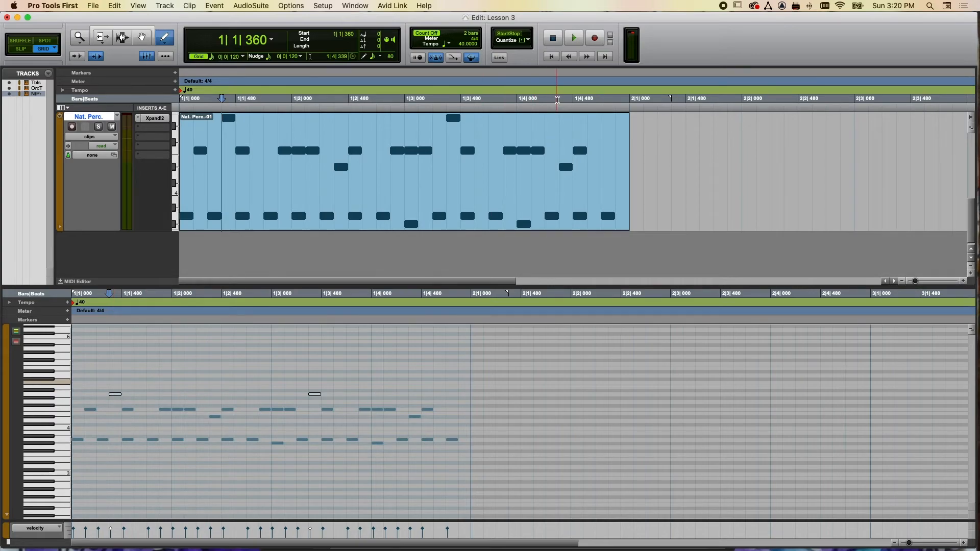
- Play the Nat. Perc. clip from the start of the session and stop near the end of bar 1
{"action": "left_click", "coordinate": [553, 57]}
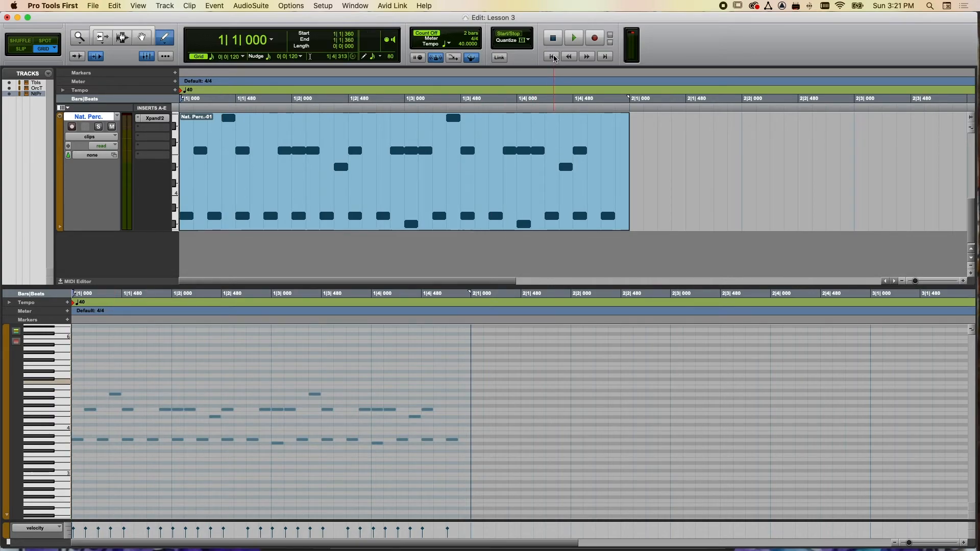
{"action": "left_click", "coordinate": [574, 39]}
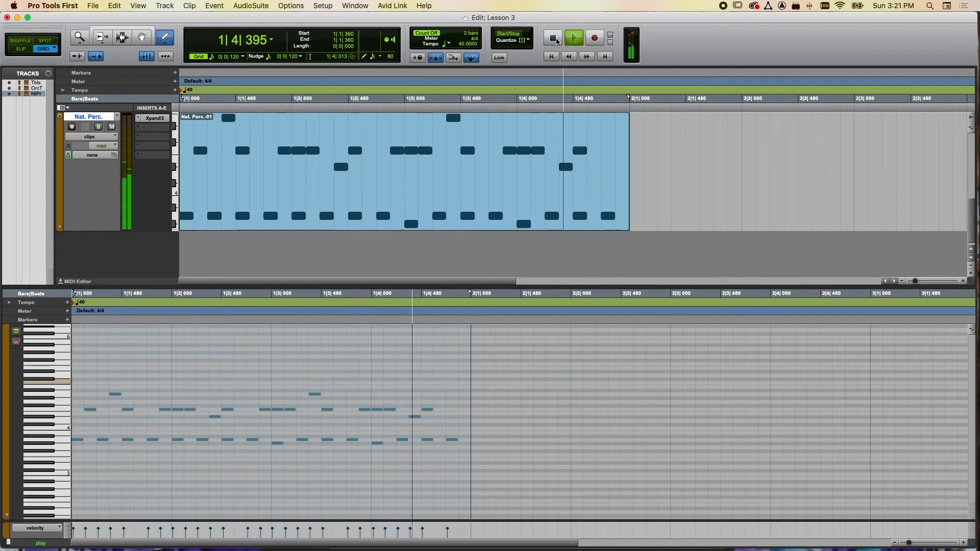
{"action": "left_click", "coordinate": [556, 40]}
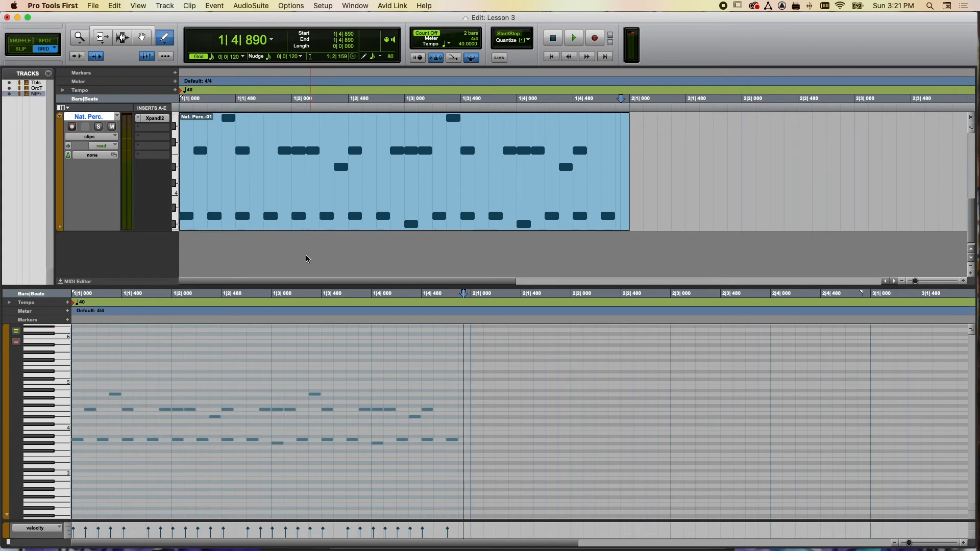
- Enlarge the tracks area above the MIDI Editor and play the Nat. Perc. pattern again from the start, stopping just after bar 1
{"action": "left_click_drag", "start_coordinate": [449, 285], "coordinate": [448, 338]}
{"action": "scroll", "coordinate": [412, 308], "scroll_direction": "up", "scroll_amount": 5}
{"action": "scroll", "coordinate": [412, 309], "scroll_direction": "down", "scroll_amount": 5}
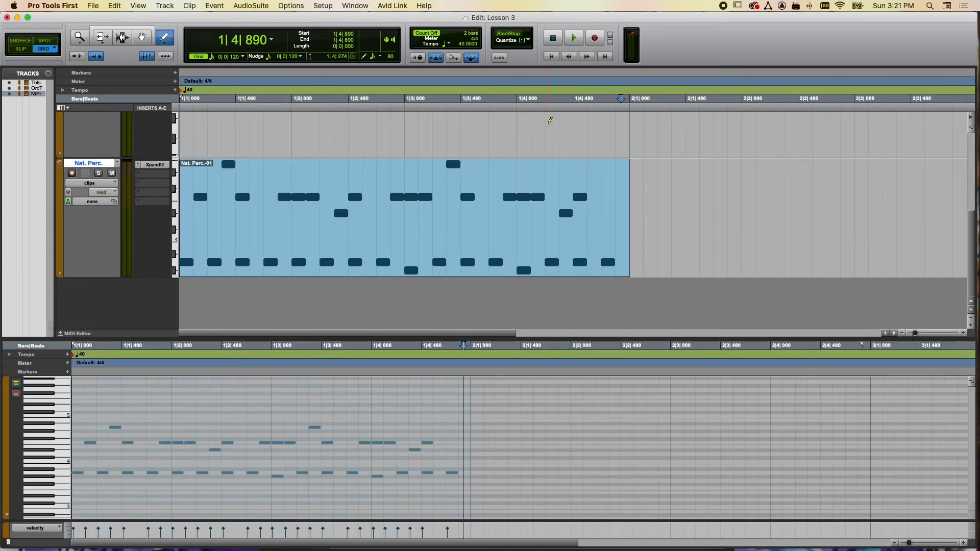
{"action": "left_click", "coordinate": [551, 56]}
{"action": "left_click", "coordinate": [575, 38]}
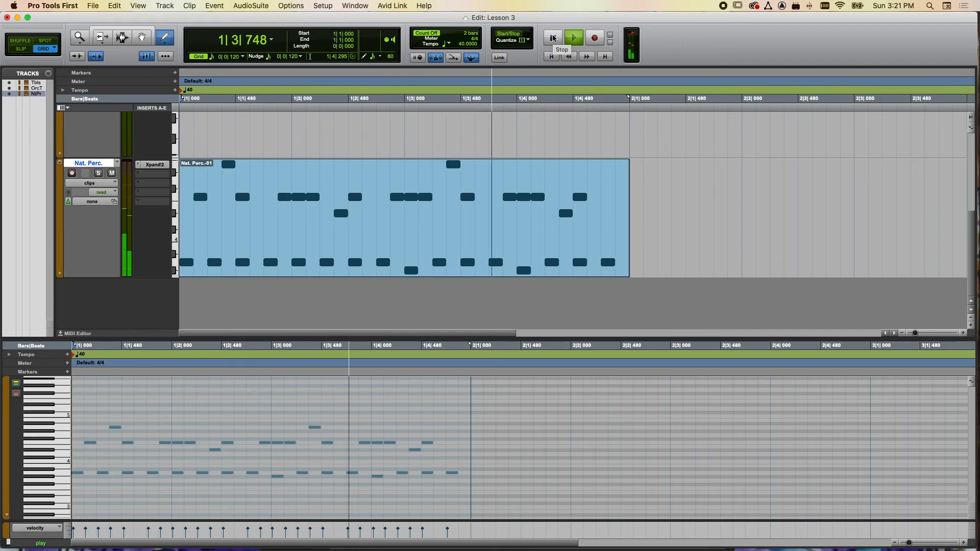
{"action": "left_click", "coordinate": [553, 38]}
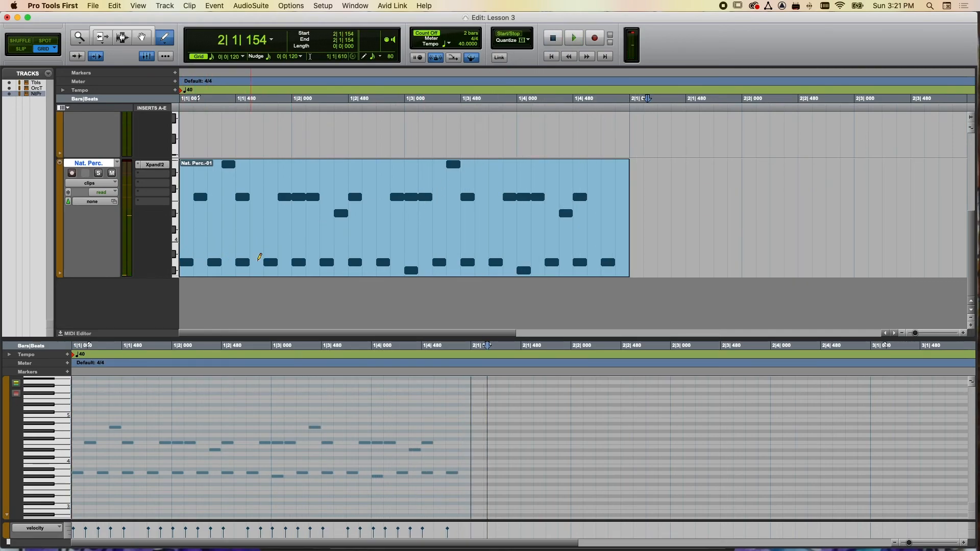